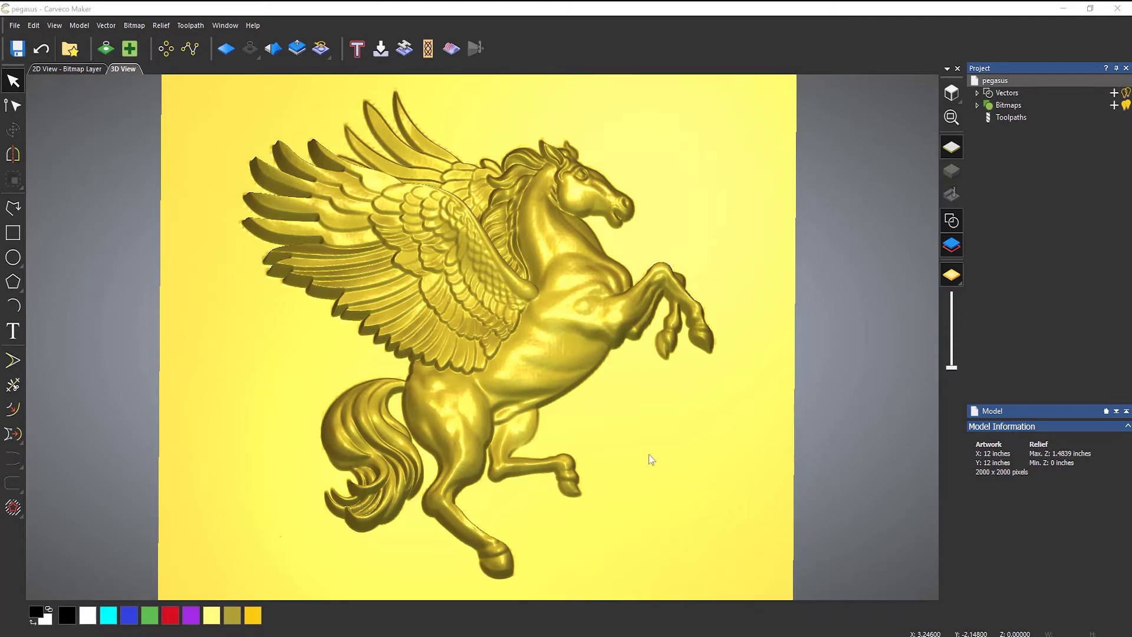
# Step: Draw a rectangle vector over the horse's body and lower wing, then reselect it in top view
pyautogui.click(13, 232)
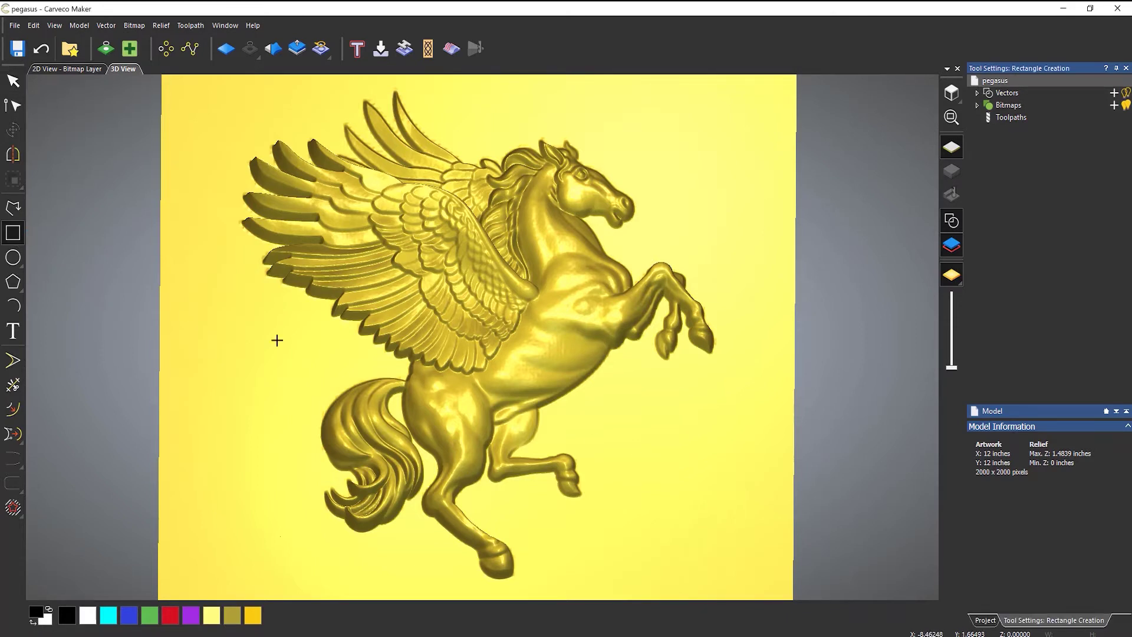
pyautogui.moveTo(345, 282); pyautogui.dragTo(657, 404)
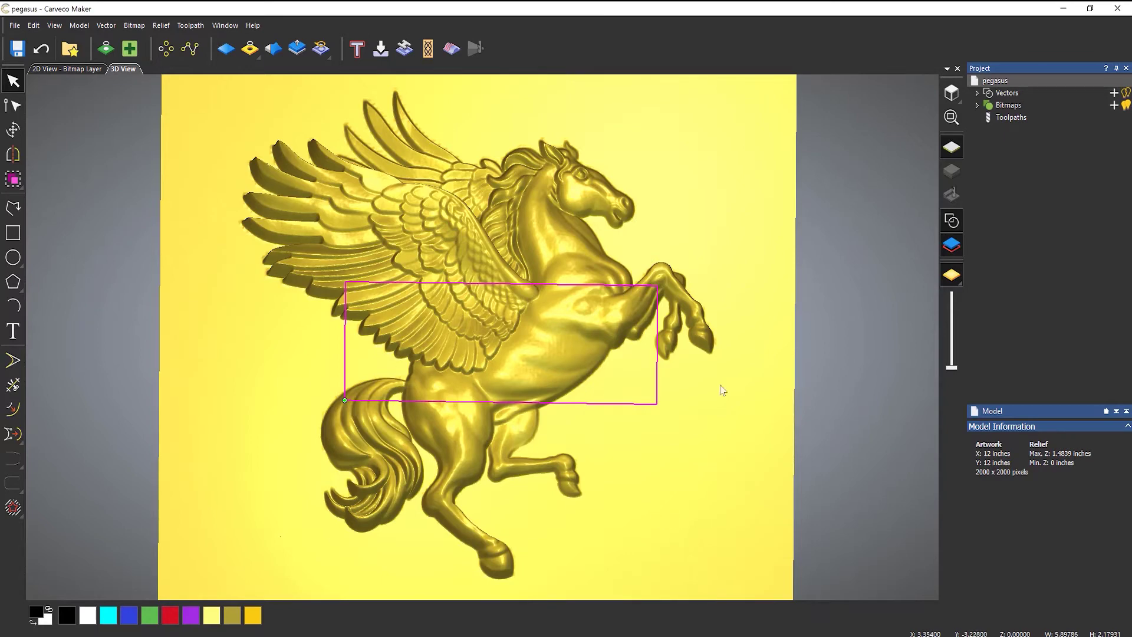
pyautogui.click(951, 93)
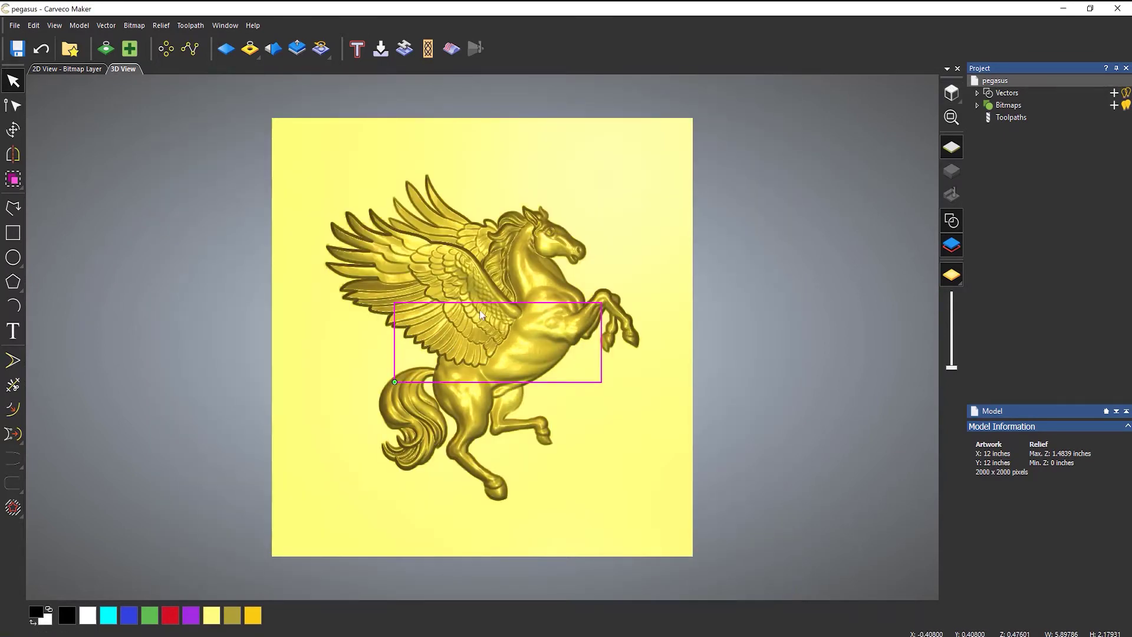
pyautogui.scroll(2, 480, 308)
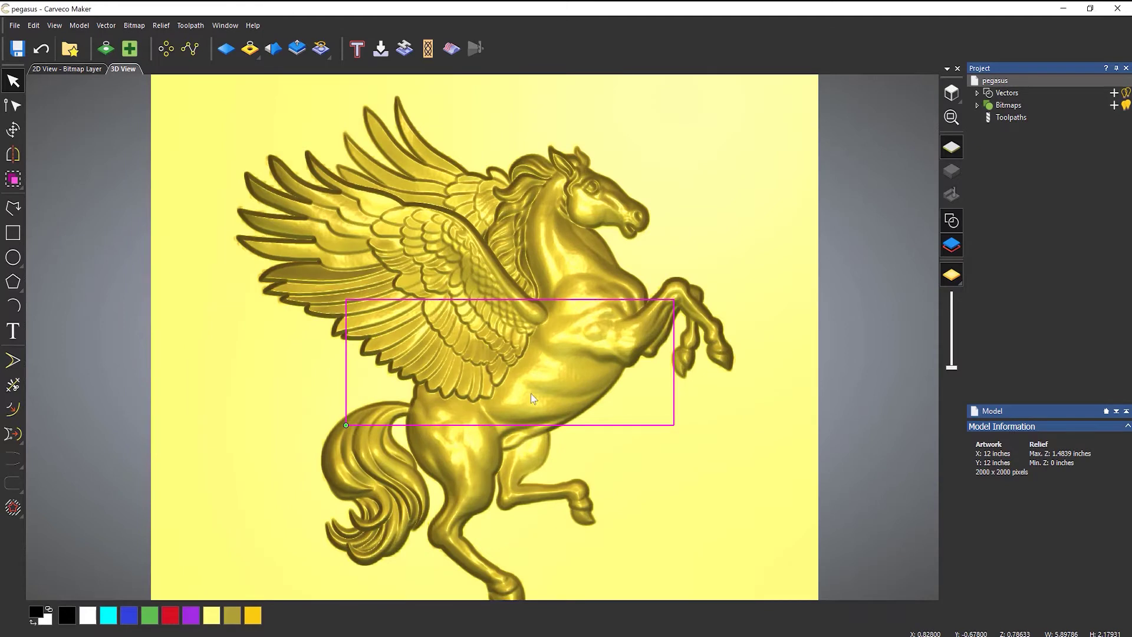
pyautogui.click(565, 447)
pyautogui.moveTo(565, 447); pyautogui.dragTo(563, 411, button='middle')
pyautogui.click(548, 265)
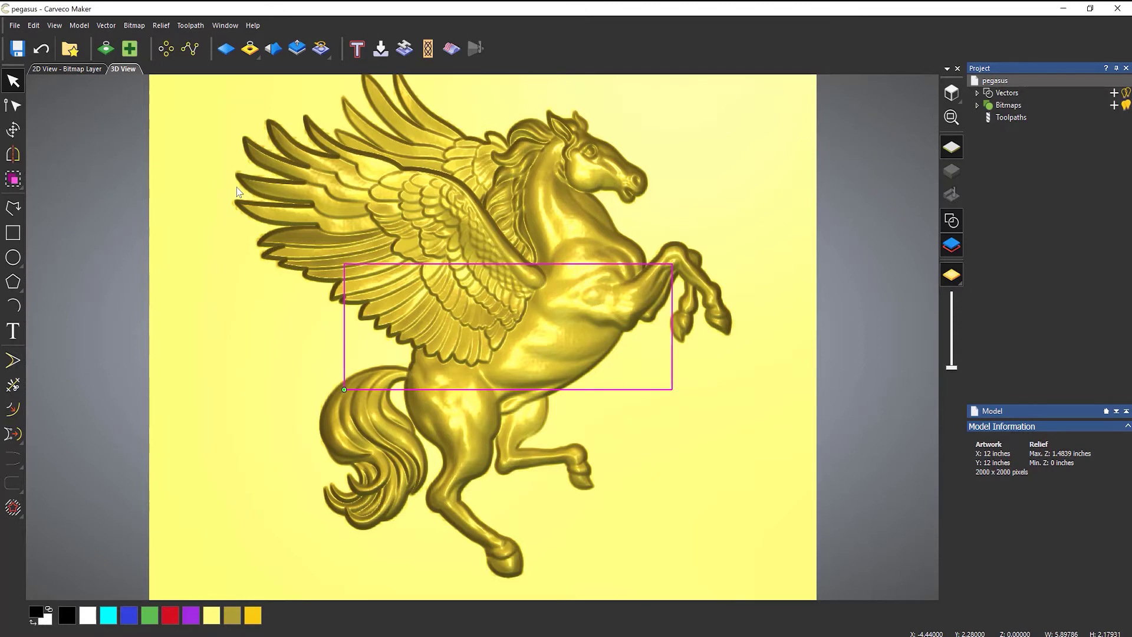
pyautogui.click(161, 25)
# Step: Try Zero Inside Vector on the rectangle, inspect the flattened area, then undo it
pyautogui.moveTo(217, 108)
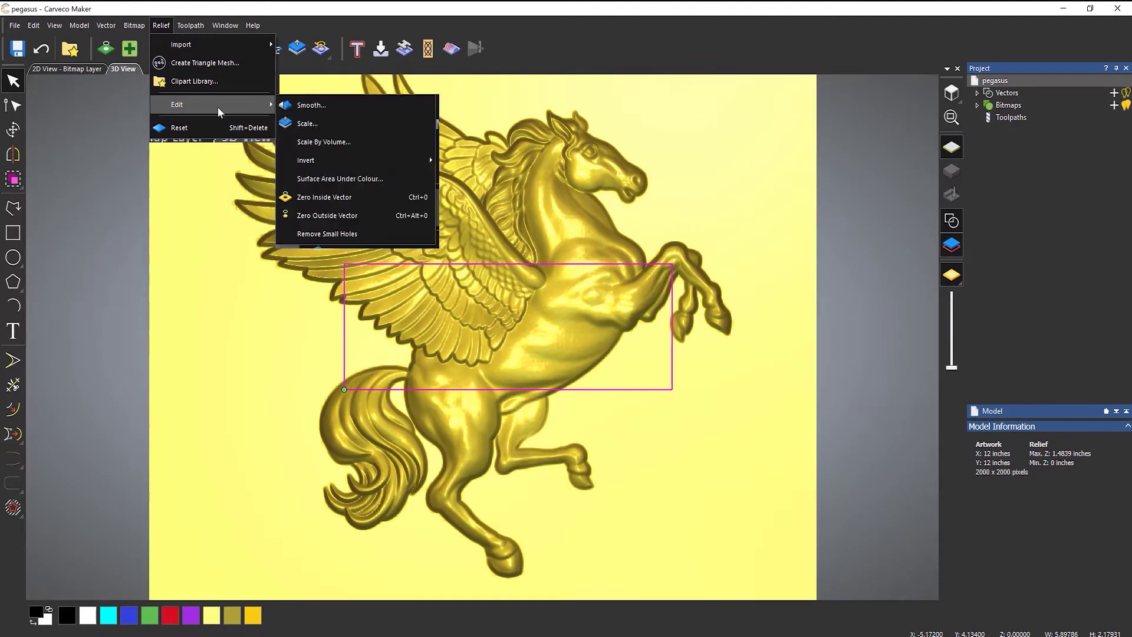
pyautogui.click(359, 199)
pyautogui.moveTo(575, 489); pyautogui.dragTo(412, 236)
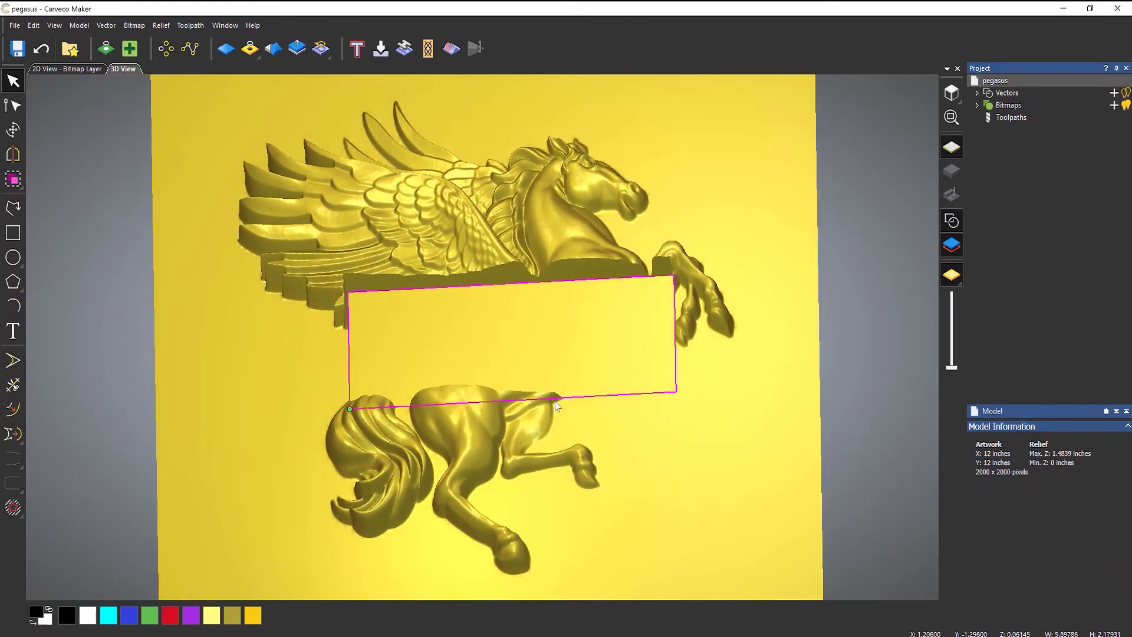
pyautogui.click(39, 51)
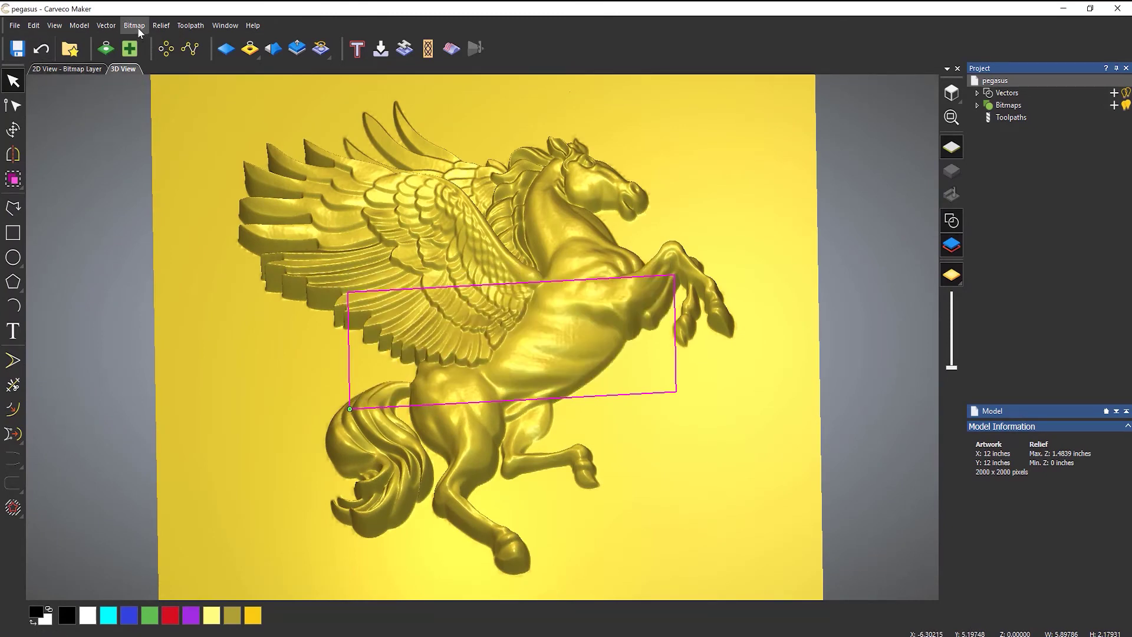
# Step: Try Zero Outside Vector, inspect the result, undo it and deselect the rectangle
pyautogui.click(155, 28)
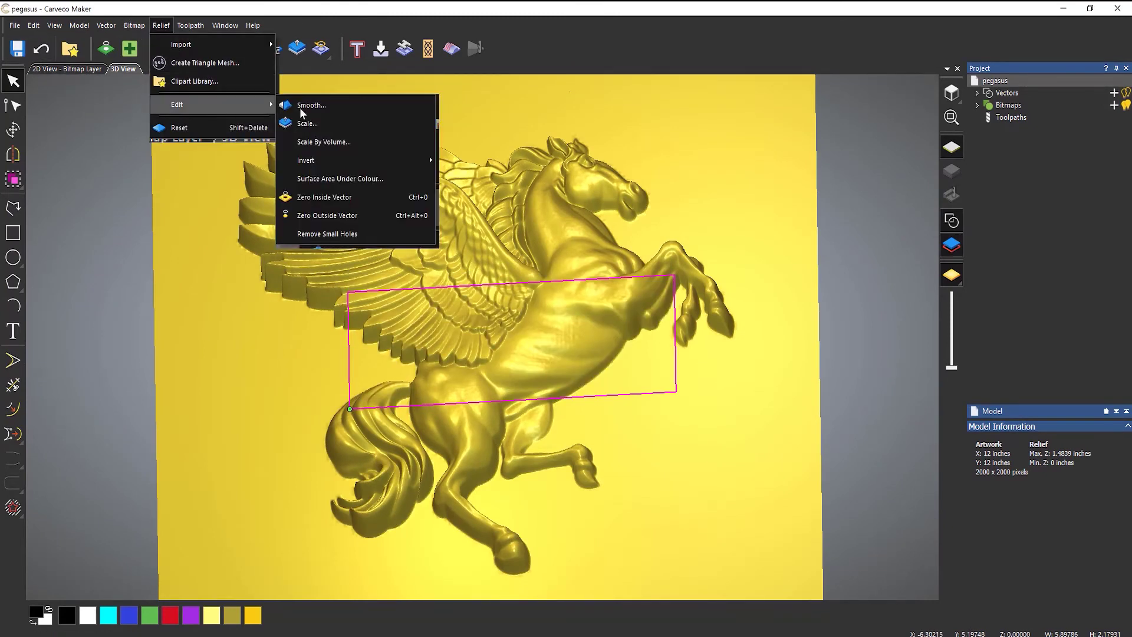
pyautogui.click(357, 215)
pyautogui.moveTo(515, 291); pyautogui.dragTo(570, 245)
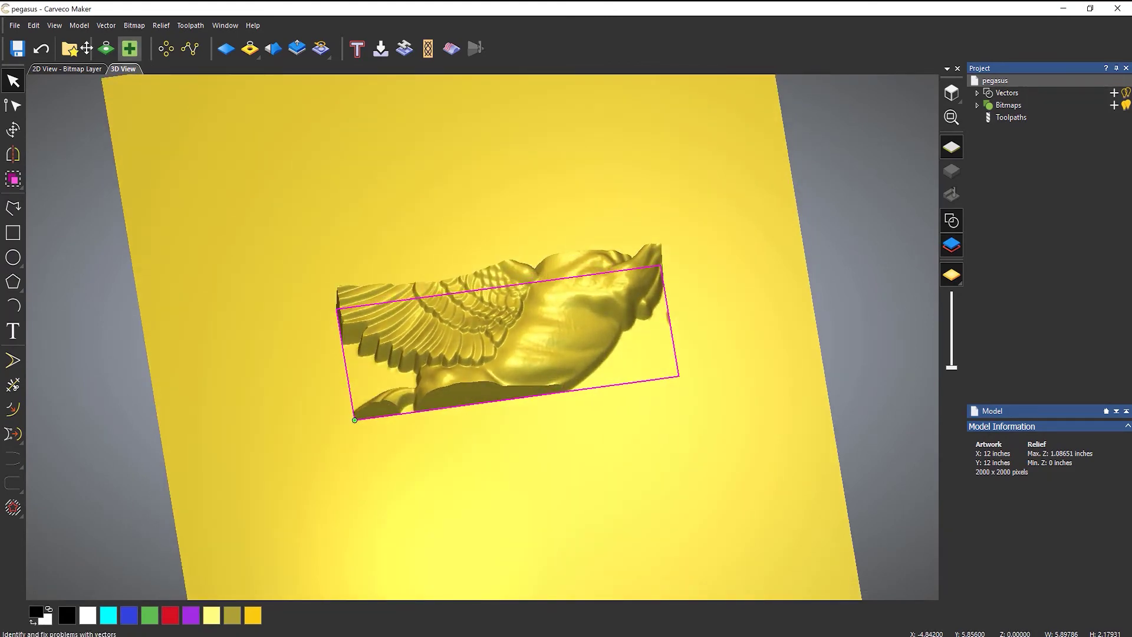
pyautogui.click(41, 48)
pyautogui.click(521, 274)
# Step: In top view, start a polyline above the head and run it down the right side toward the hind hoof
pyautogui.click(952, 93)
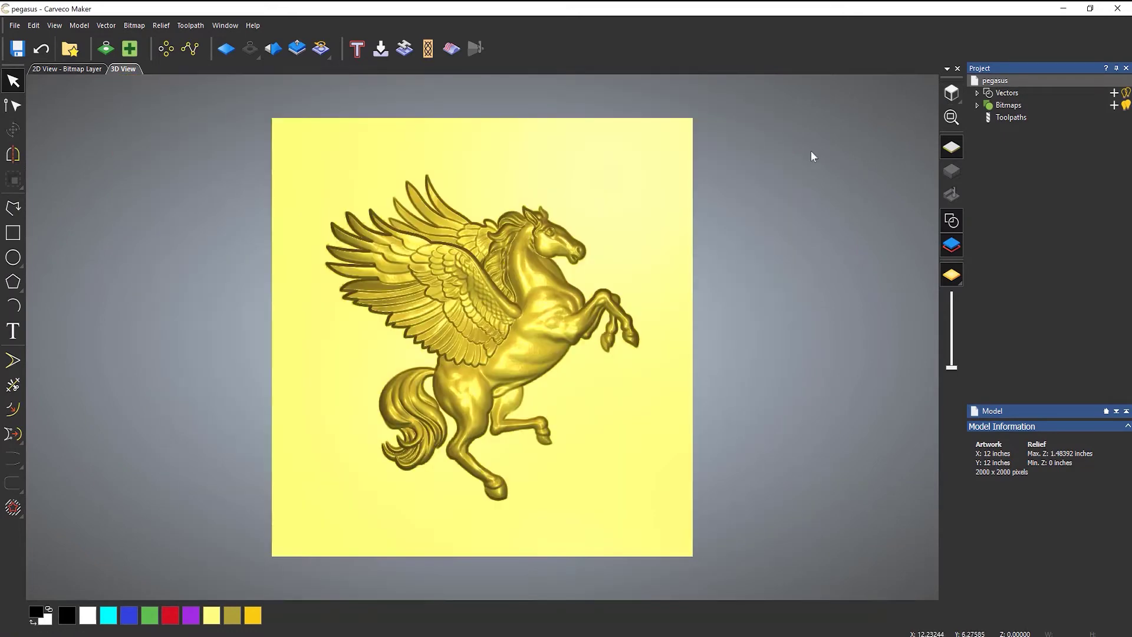
pyautogui.scroll(2, 460, 433)
pyautogui.scroll(-1, 538, 328)
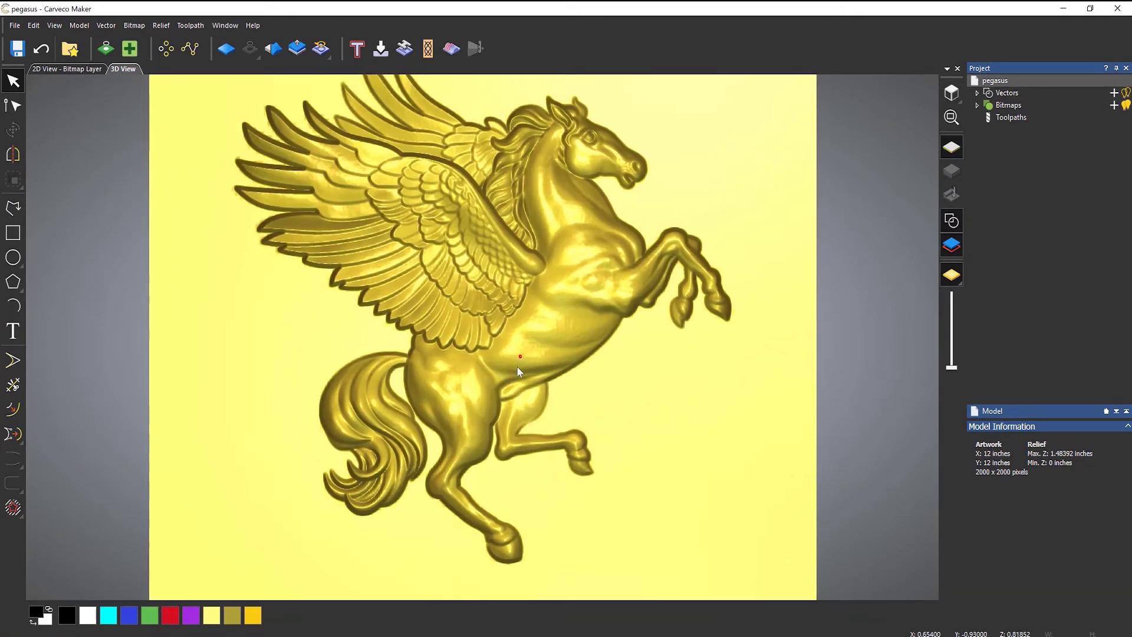
pyautogui.scroll(-2, 511, 357)
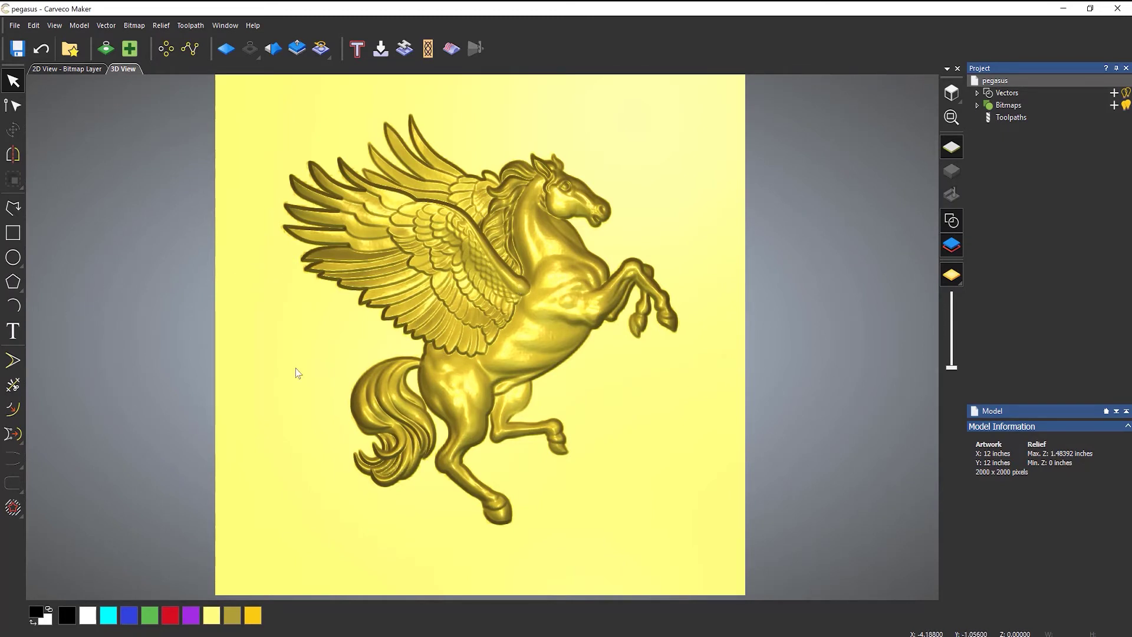
pyautogui.click(13, 207)
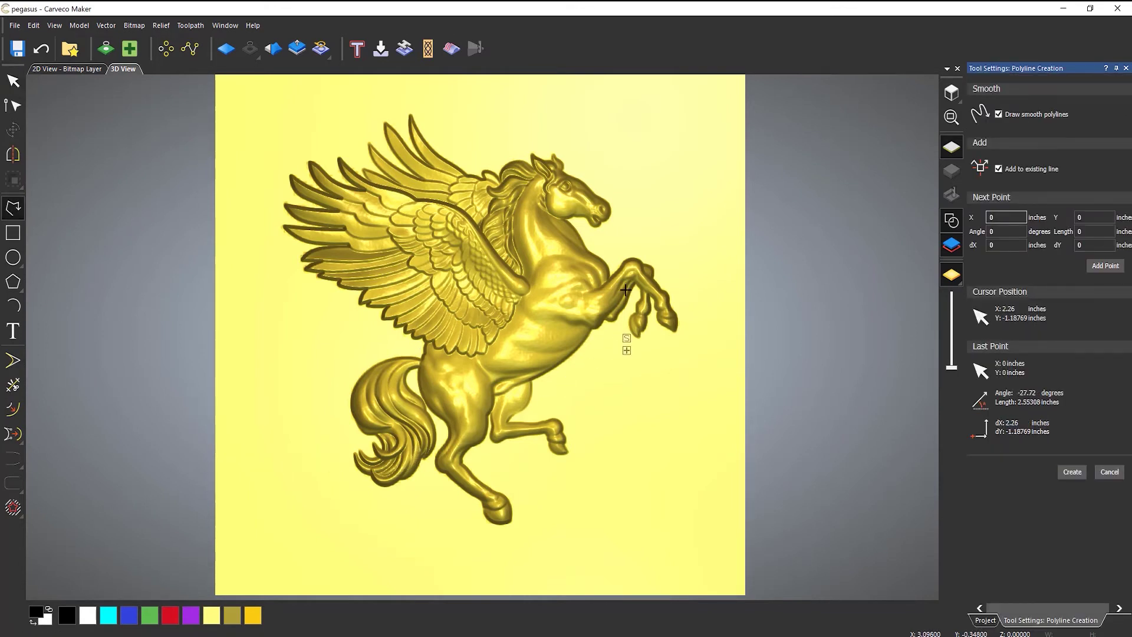
pyautogui.click(613, 124)
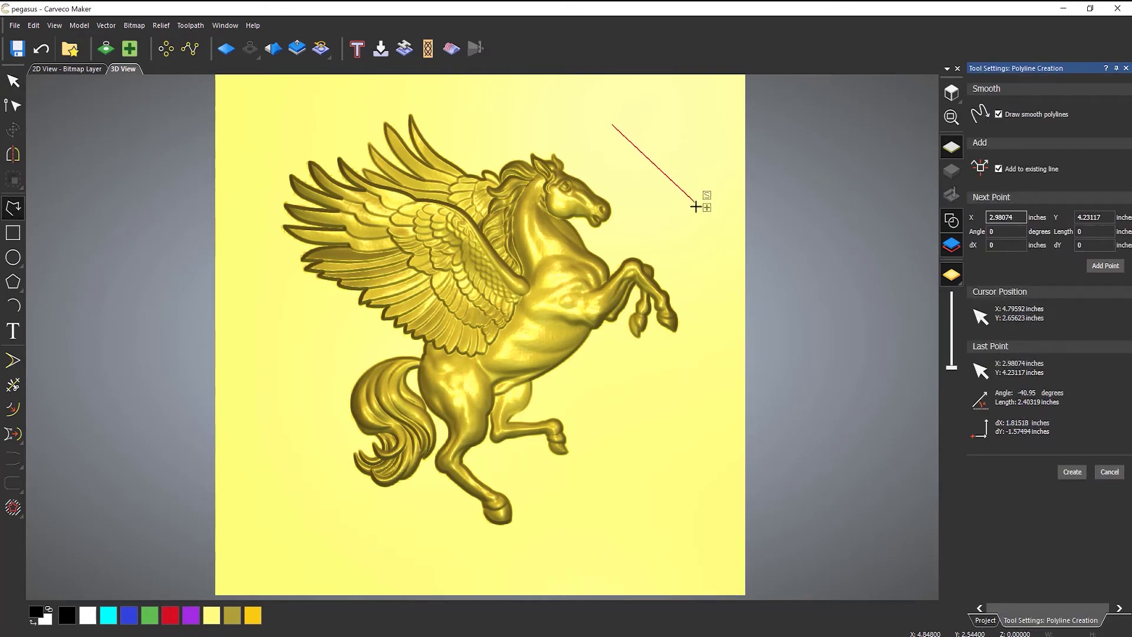
pyautogui.click(715, 319)
pyautogui.click(666, 421)
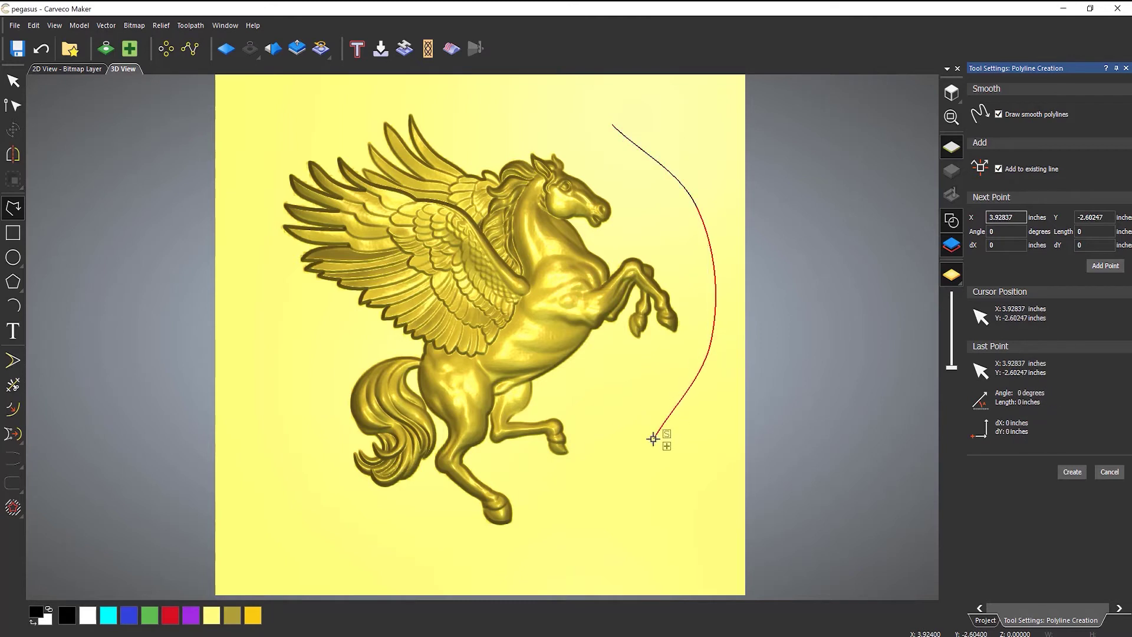
pyautogui.click(568, 526)
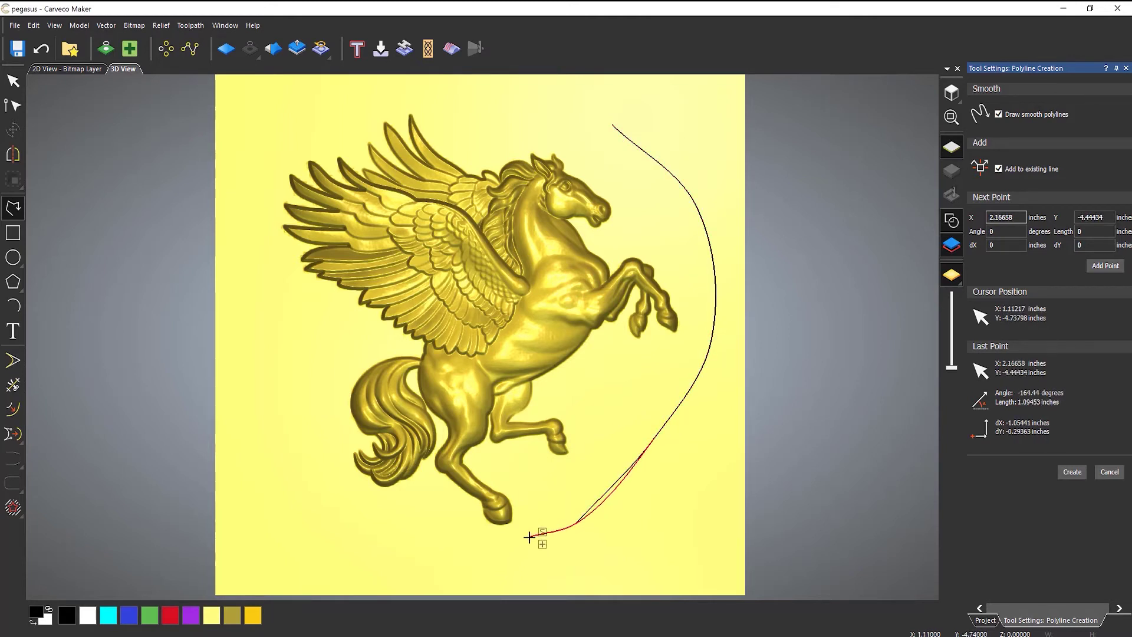
# Step: Continue the polyline under the hind hoof, around the lower left and tail, ending on the wing
pyautogui.click(455, 564)
pyautogui.click(313, 420)
pyautogui.click(335, 359)
pyautogui.click(417, 343)
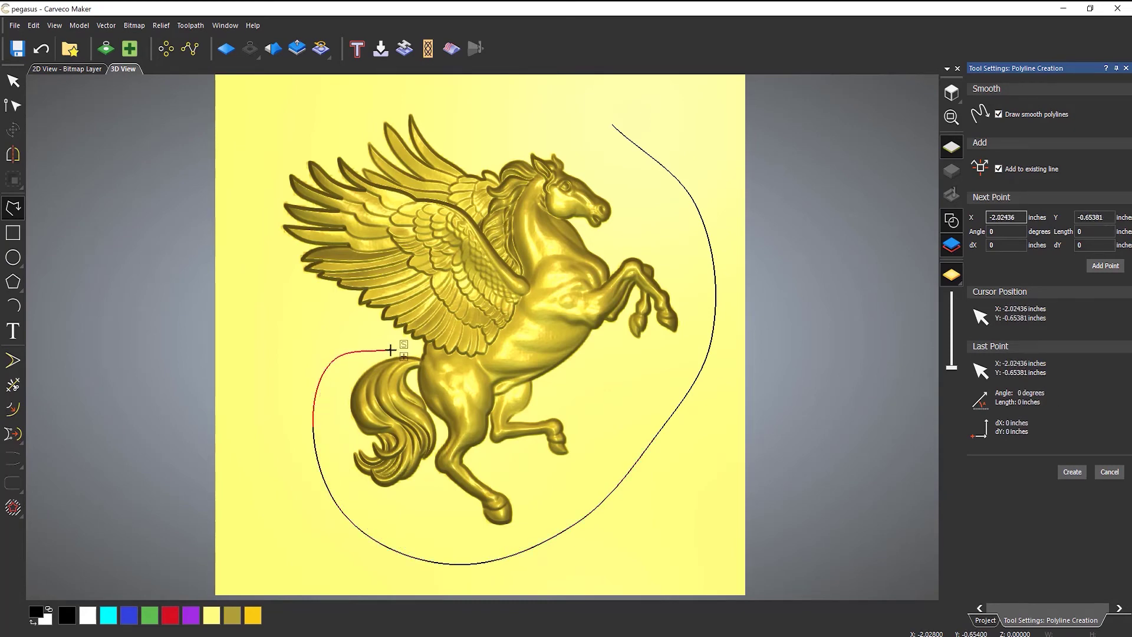
pyautogui.scroll(5, 452, 337)
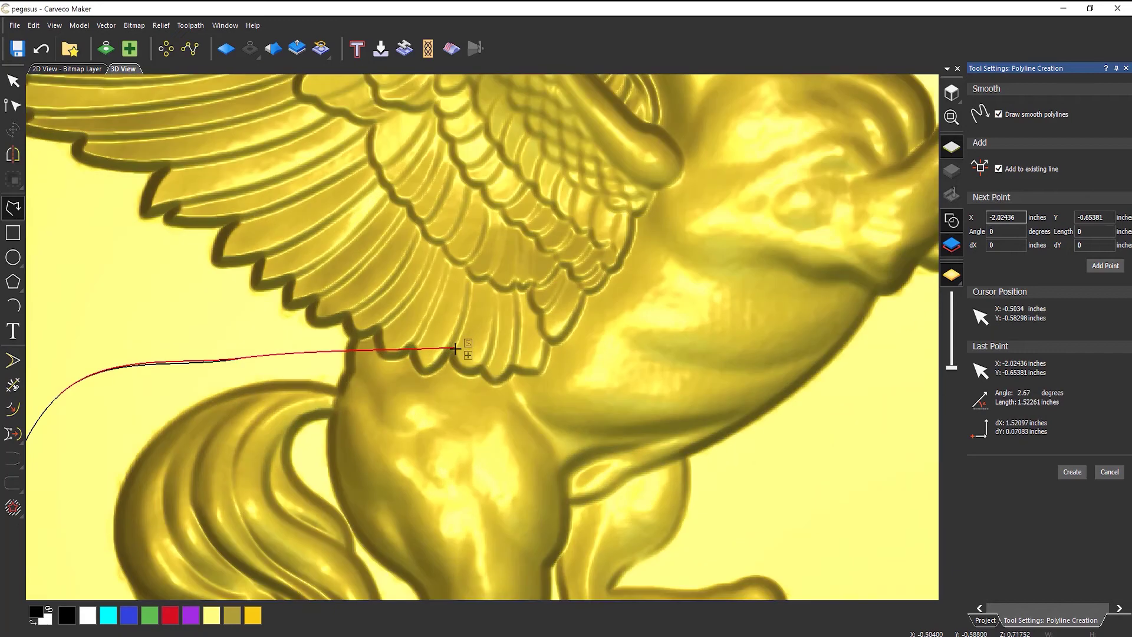
# Step: Add polyline points along the wing's lower edge from the tail to where it rises
pyautogui.click(350, 337)
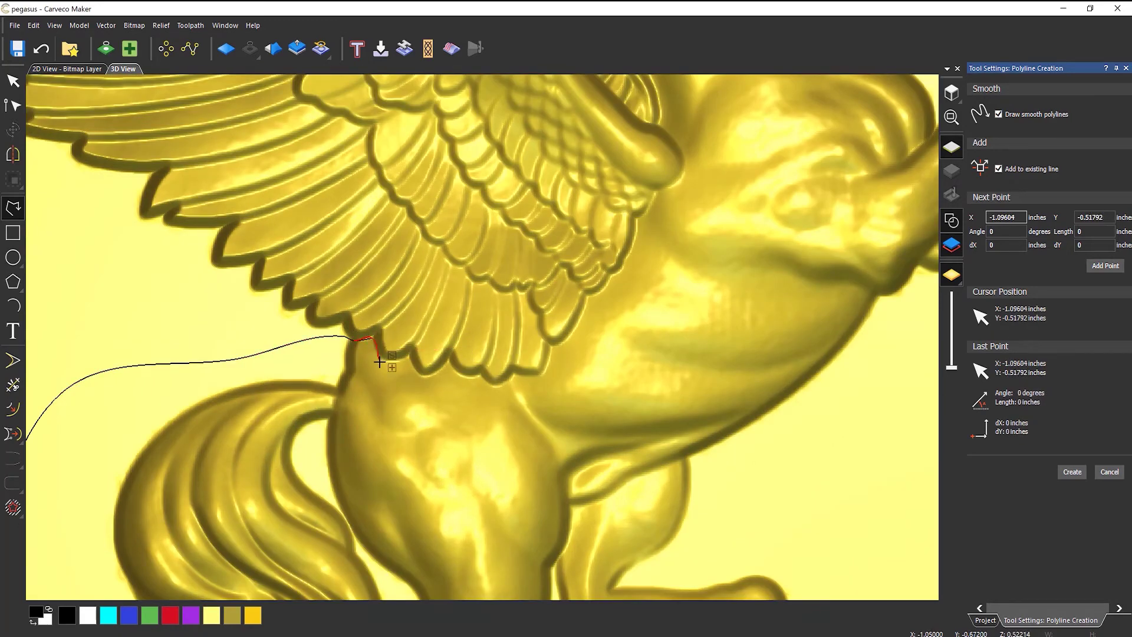
pyautogui.click(378, 358)
pyautogui.click(412, 359)
pyautogui.click(458, 374)
pyautogui.click(494, 384)
pyautogui.click(511, 378)
pyautogui.click(547, 375)
pyautogui.click(551, 349)
pyautogui.click(583, 318)
# Step: Continue the polyline points up the wing edge toward the neck
pyautogui.click(598, 300)
pyautogui.click(612, 283)
pyautogui.click(627, 266)
pyautogui.click(632, 243)
pyautogui.click(642, 214)
pyautogui.click(656, 195)
pyautogui.click(681, 176)
pyautogui.click(685, 153)
pyautogui.click(661, 118)
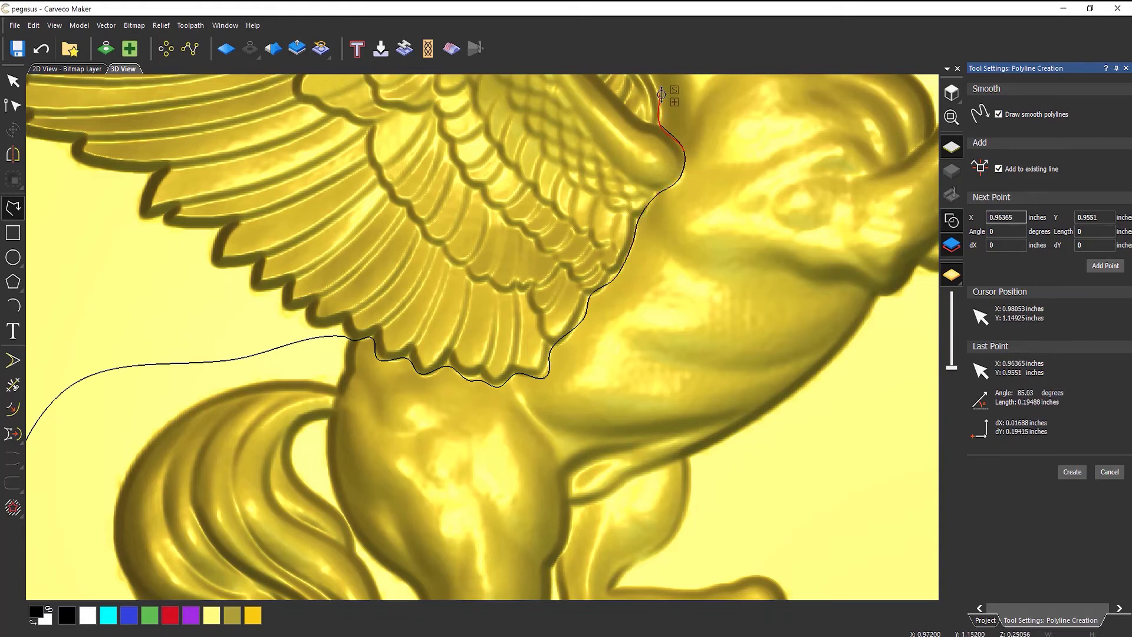
pyautogui.scroll(-3, 655, 97)
pyautogui.scroll(4, 560, 259)
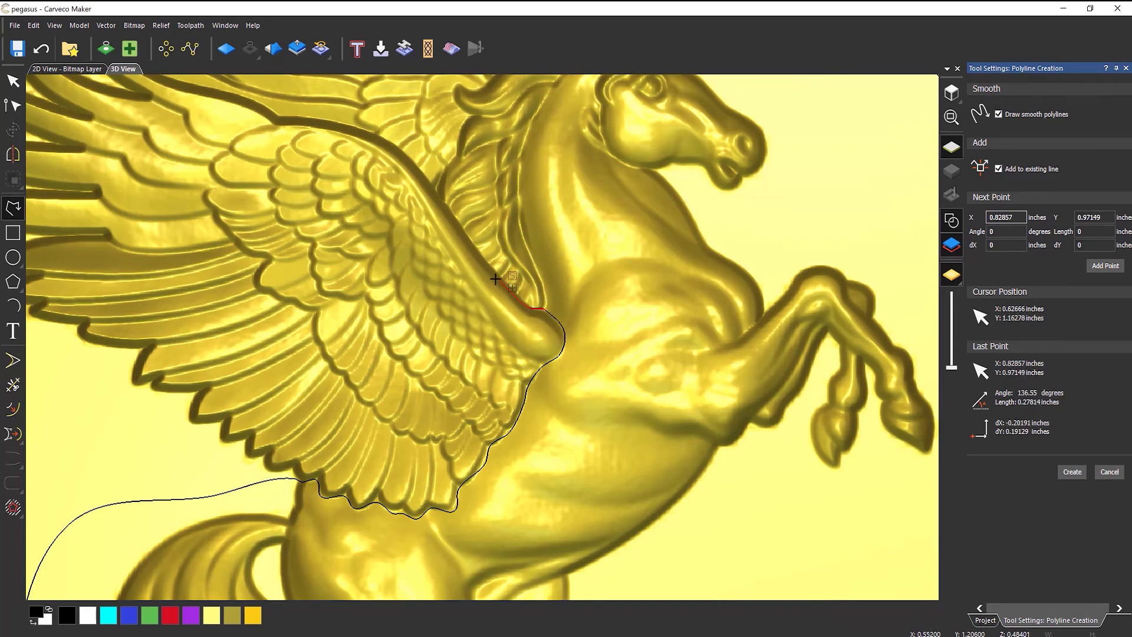
# Step: Trace the inner wing edge and mane over the head, joining the line to the existing curve
pyautogui.click(461, 225)
pyautogui.click(451, 208)
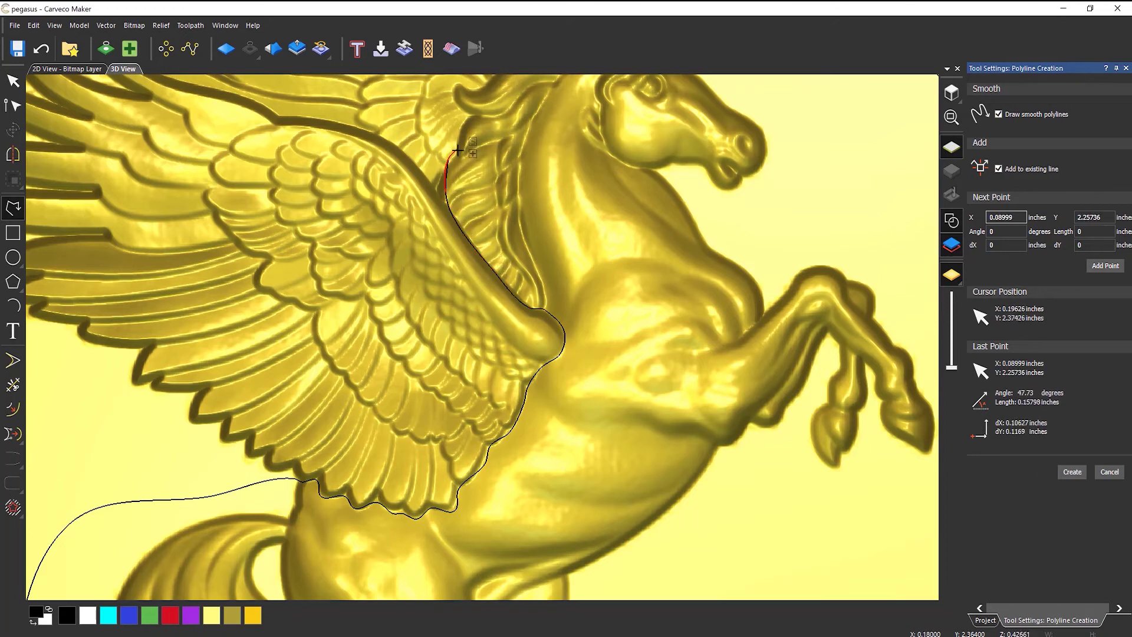
pyautogui.click(464, 122)
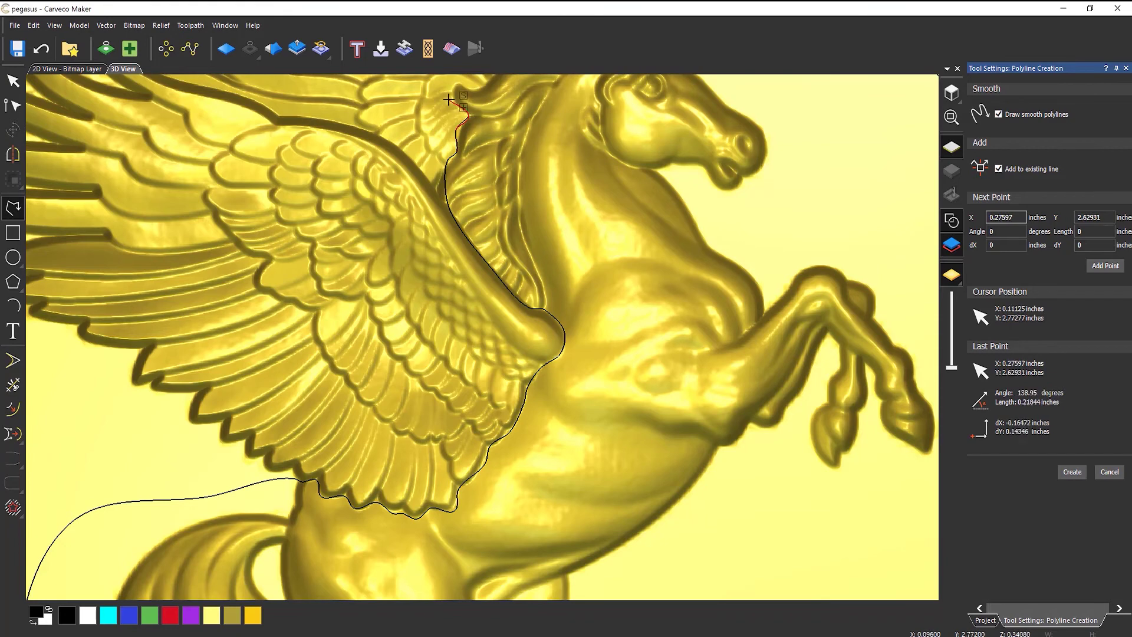
pyautogui.click(454, 79)
pyautogui.click(475, 79)
pyautogui.scroll(-2, 478, 80)
pyautogui.scroll(2, 483, 116)
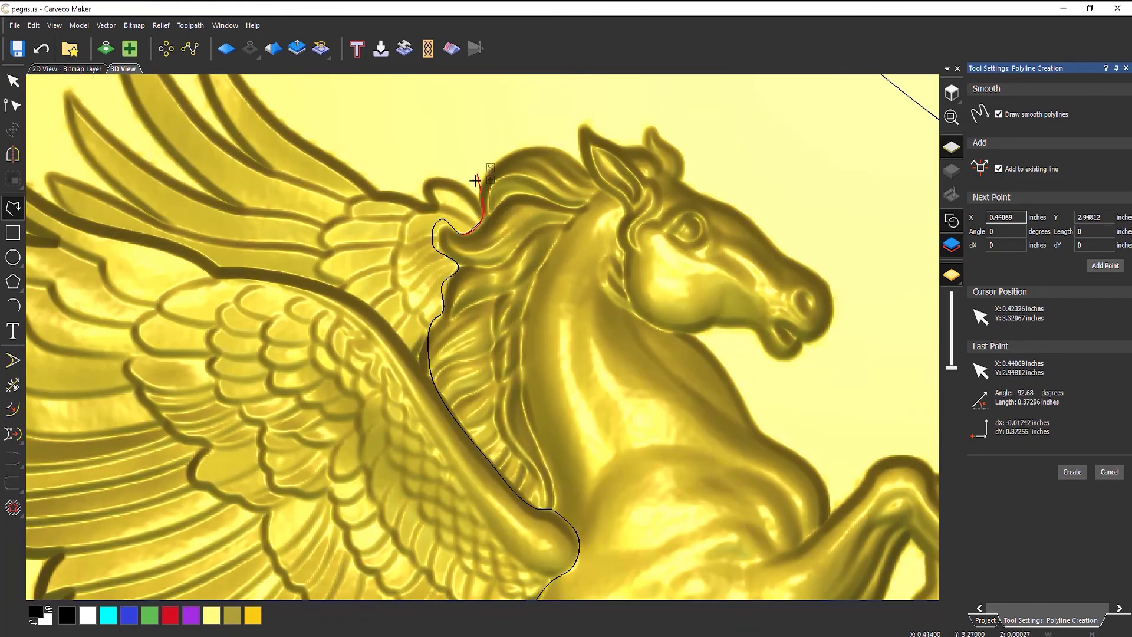
pyautogui.click(475, 164)
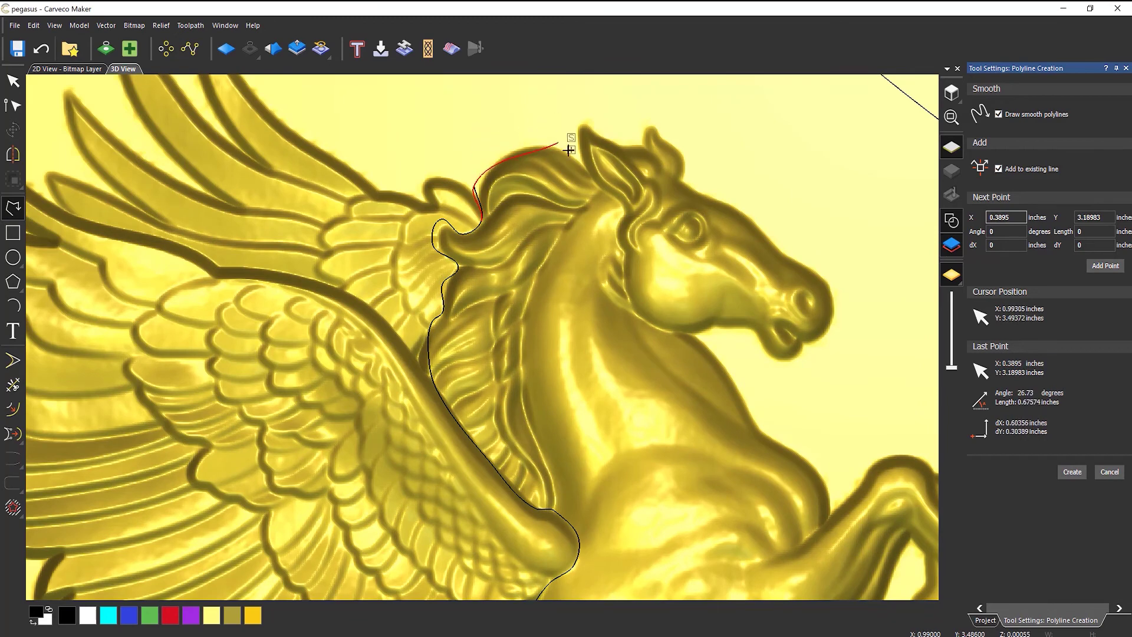
pyautogui.click(507, 101)
pyautogui.scroll(-2, 518, 114)
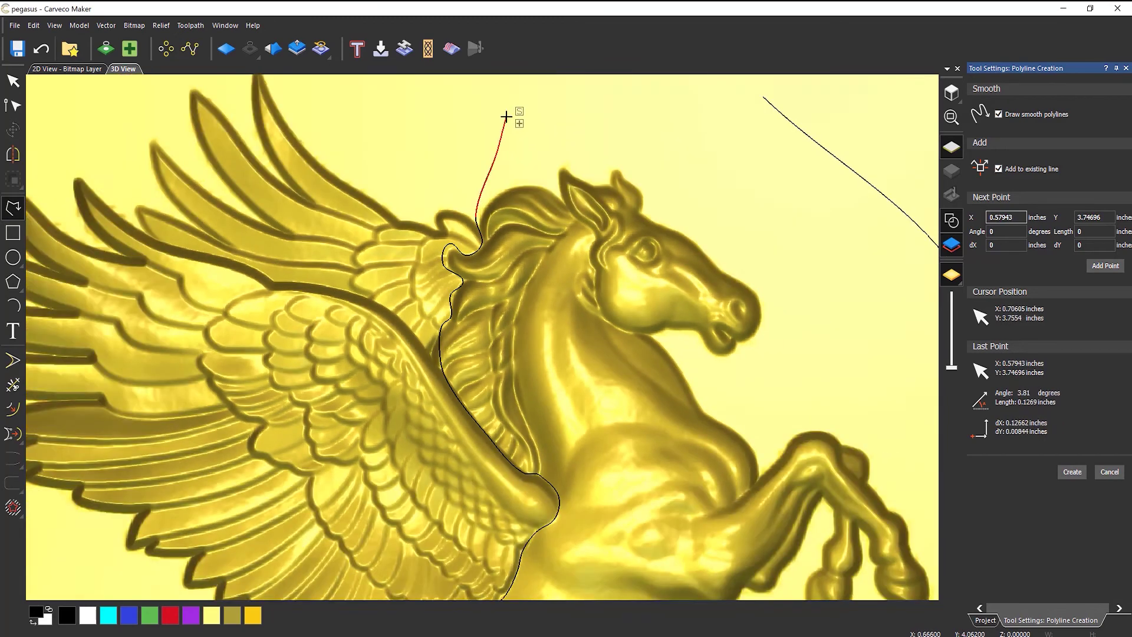
pyautogui.click(617, 143)
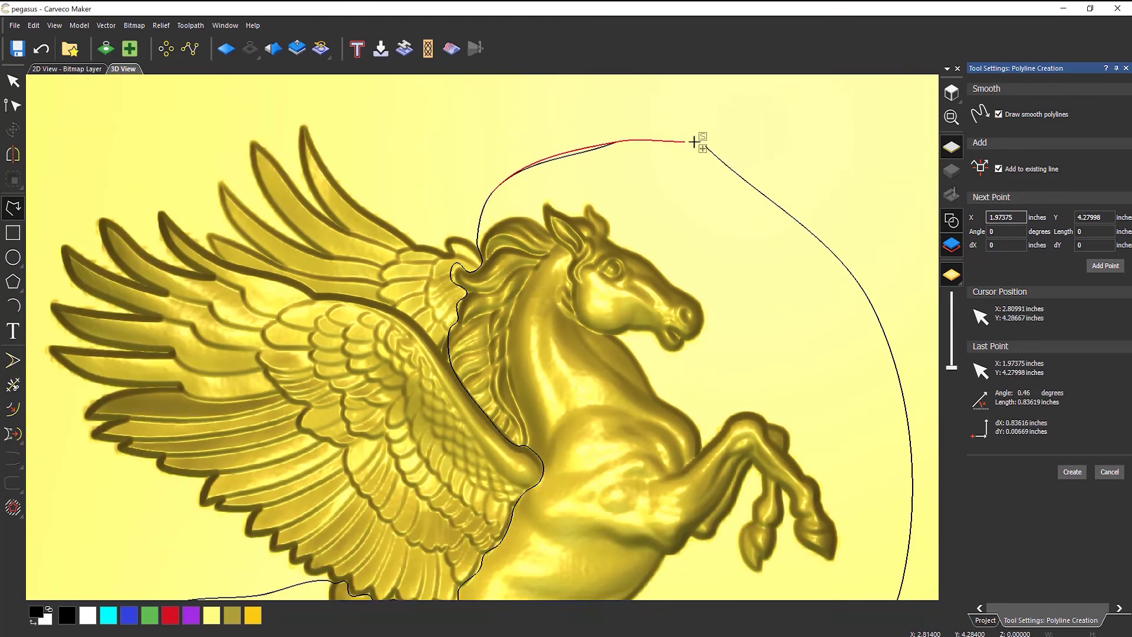
pyautogui.click(703, 145)
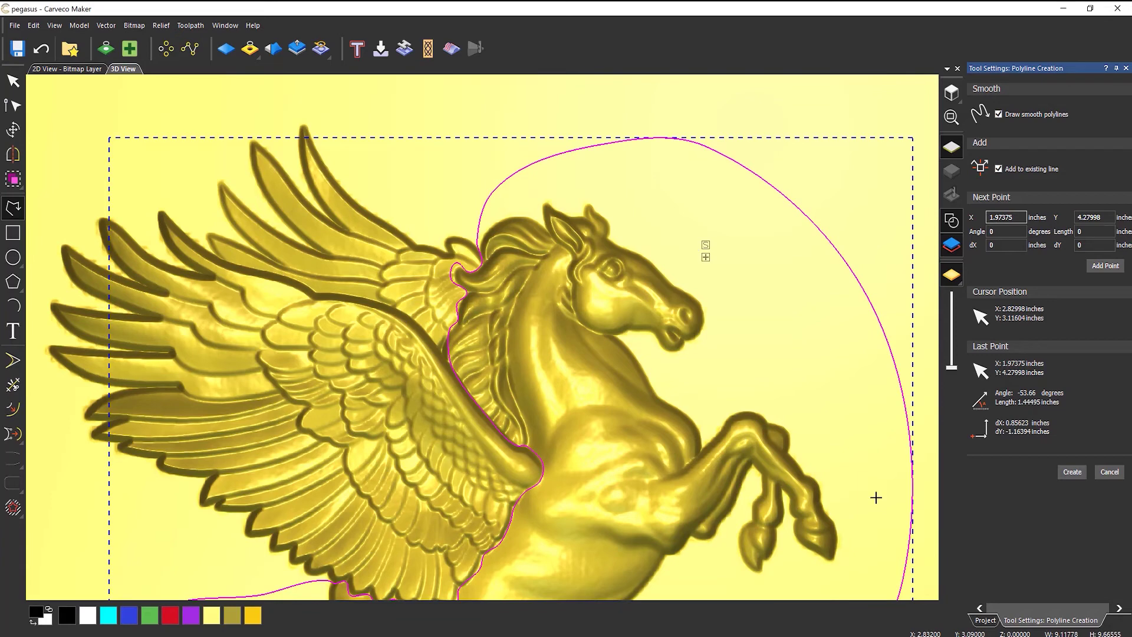
# Step: Leave the Polyline tool with Select, zoom out, and bring up Relief > Edit > Zero Inside Vector
pyautogui.click(1126, 68)
pyautogui.scroll(-5, 531, 351)
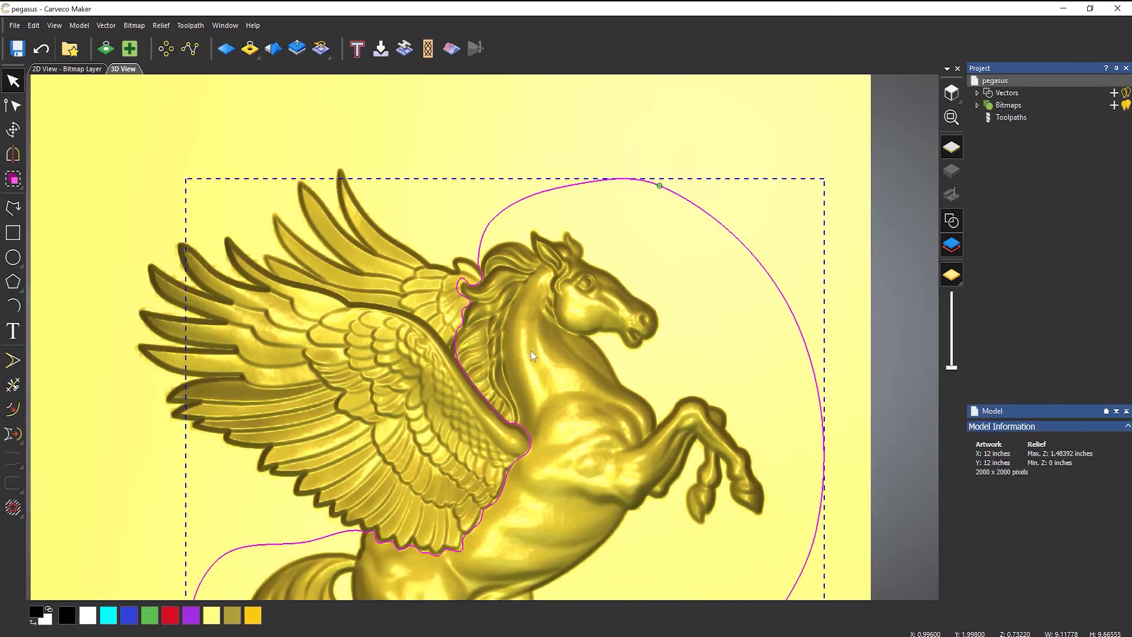
pyautogui.scroll(3, 479, 431)
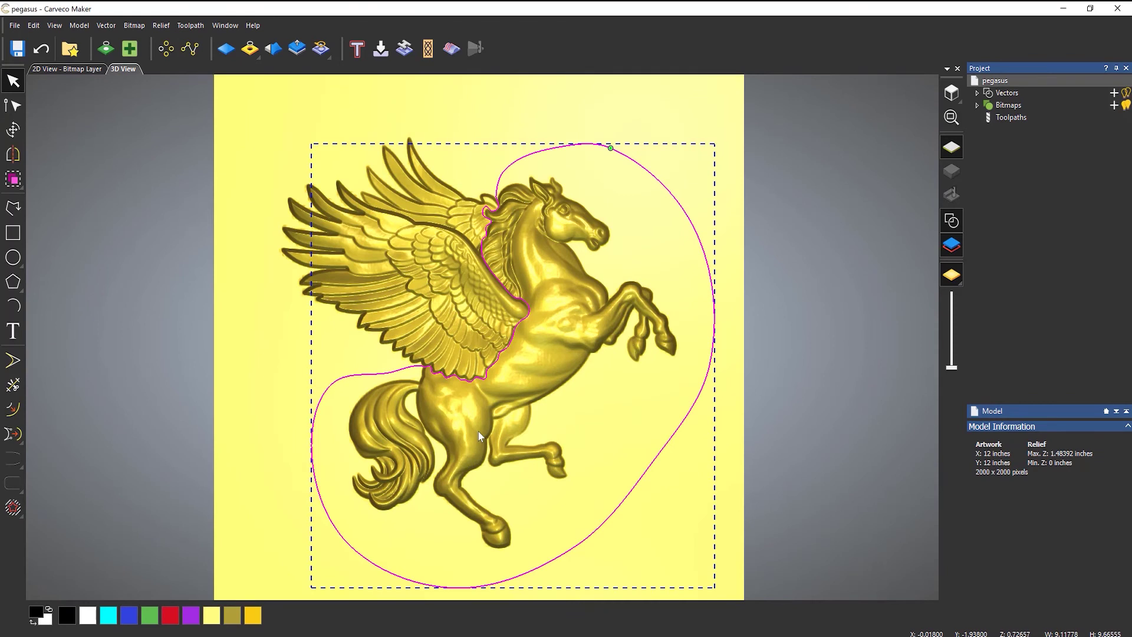
pyautogui.click(159, 29)
pyautogui.moveTo(196, 103)
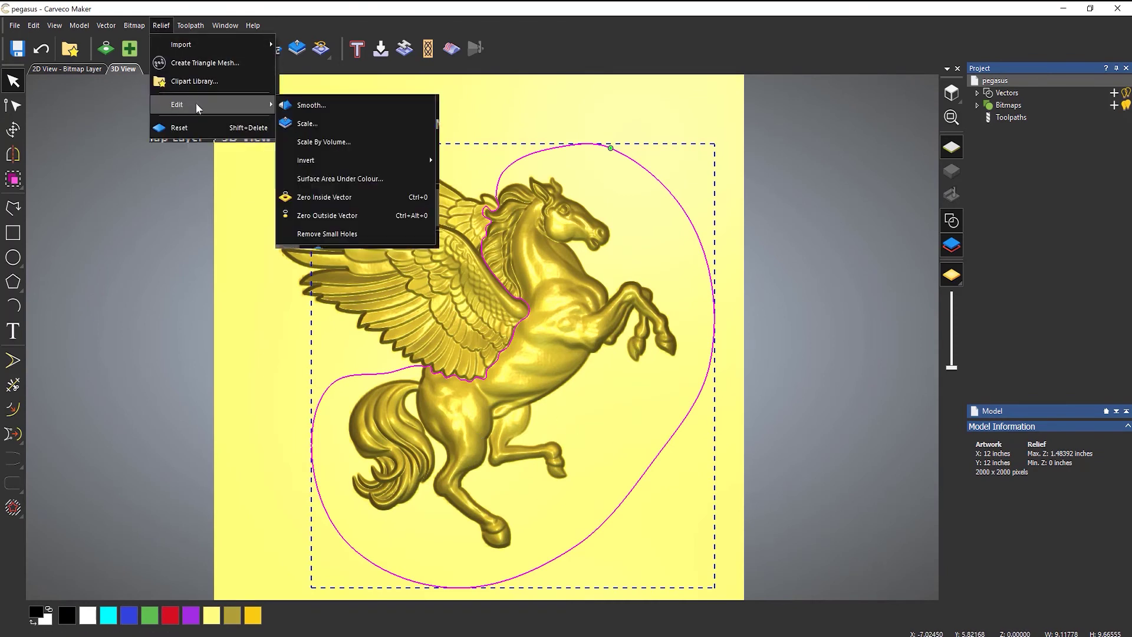
# Step: Try Zero Inside Vector on the traced outline, inspect the remaining wing, then undo it
pyautogui.click(362, 197)
pyautogui.moveTo(539, 401); pyautogui.dragTo(549, 429)
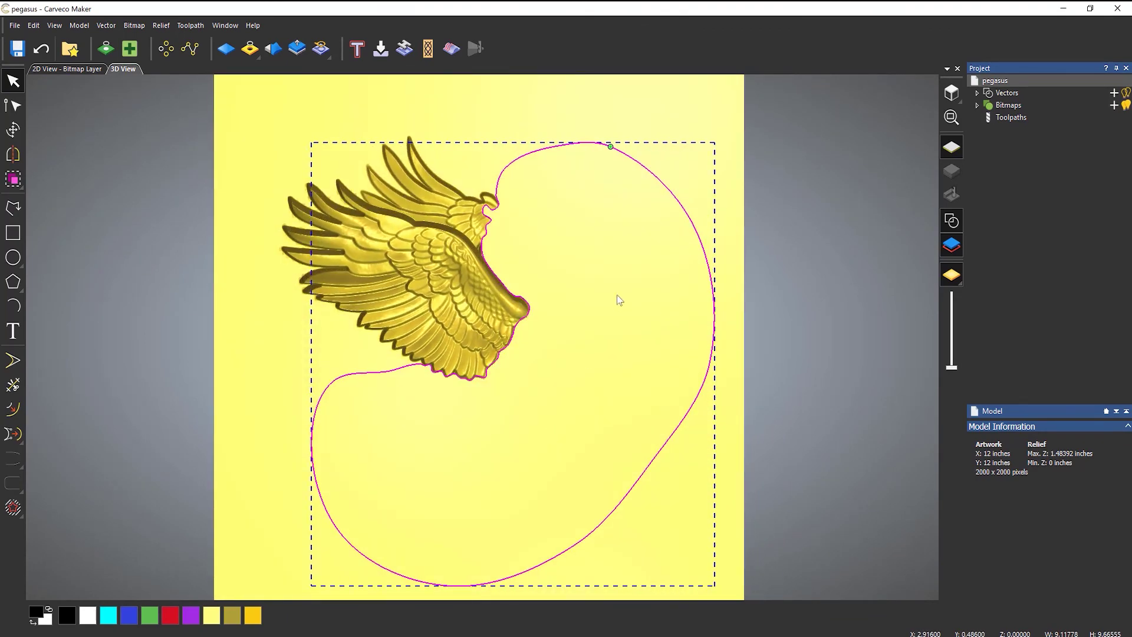
pyautogui.click(41, 49)
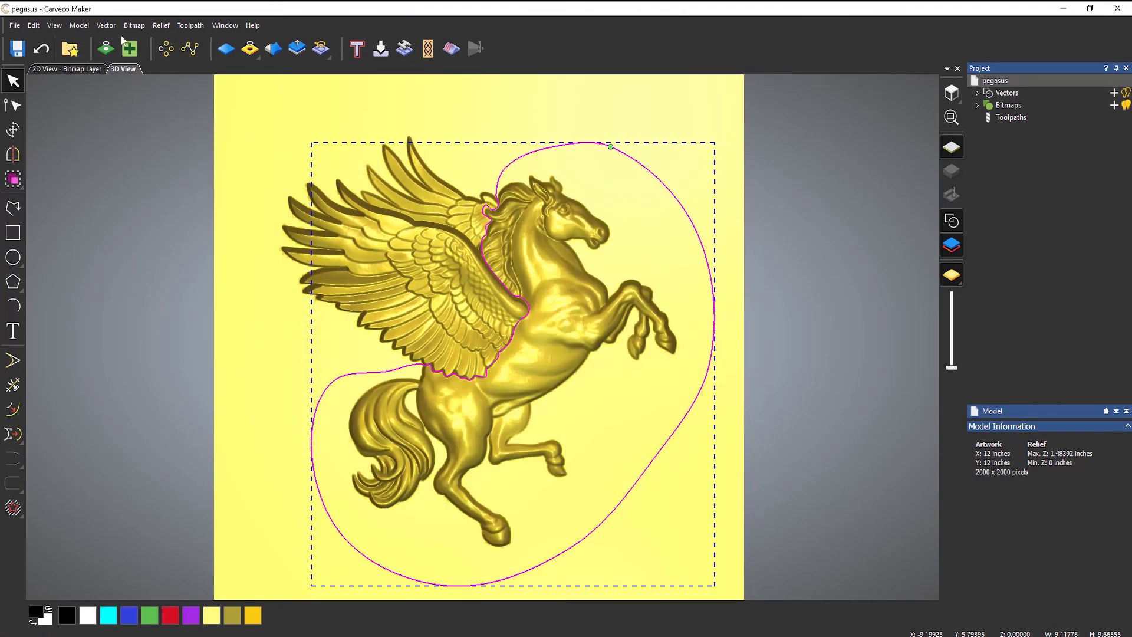
# Step: Apply Zero Outside Vector to erase the wings and orbit to check the rearing horse
pyautogui.click(160, 25)
pyautogui.moveTo(240, 105)
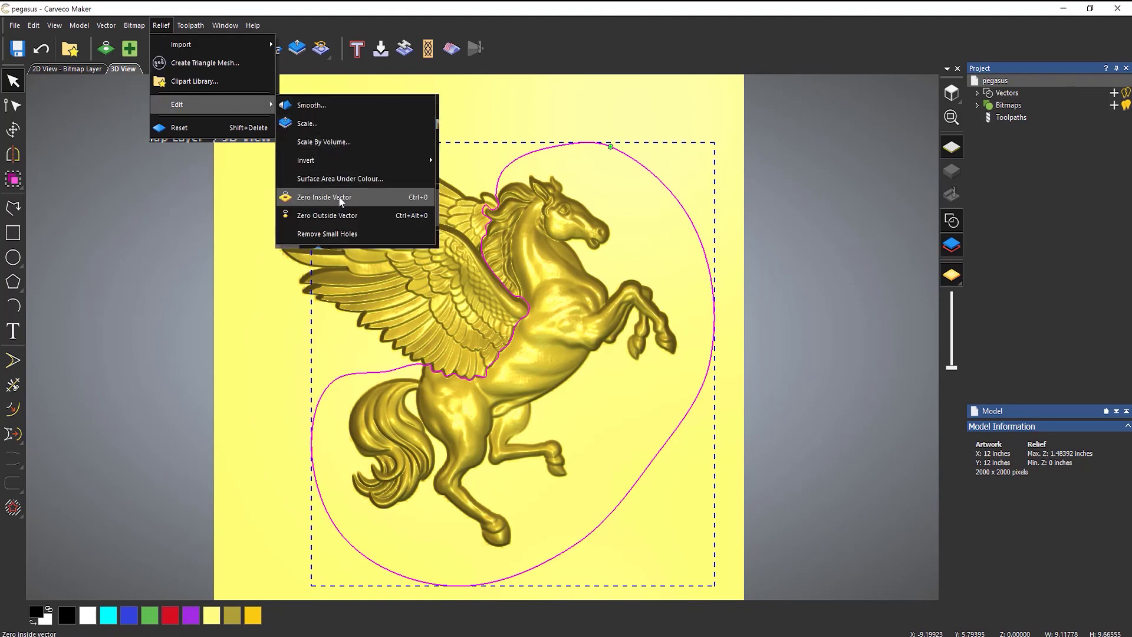
pyautogui.click(345, 217)
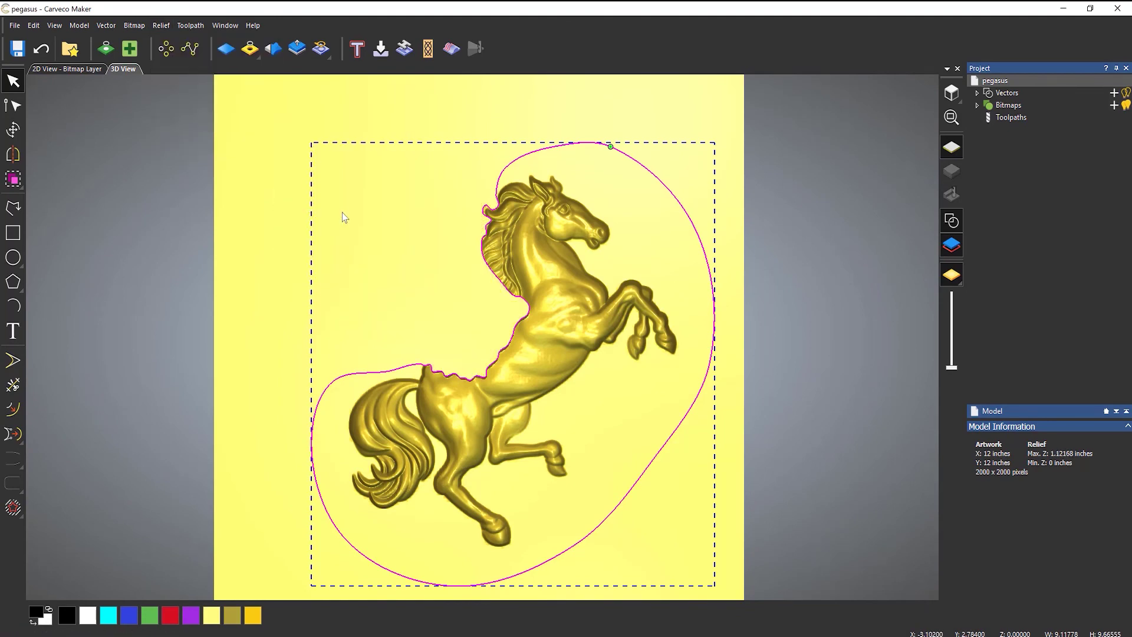
pyautogui.moveTo(501, 207); pyautogui.dragTo(483, 319)
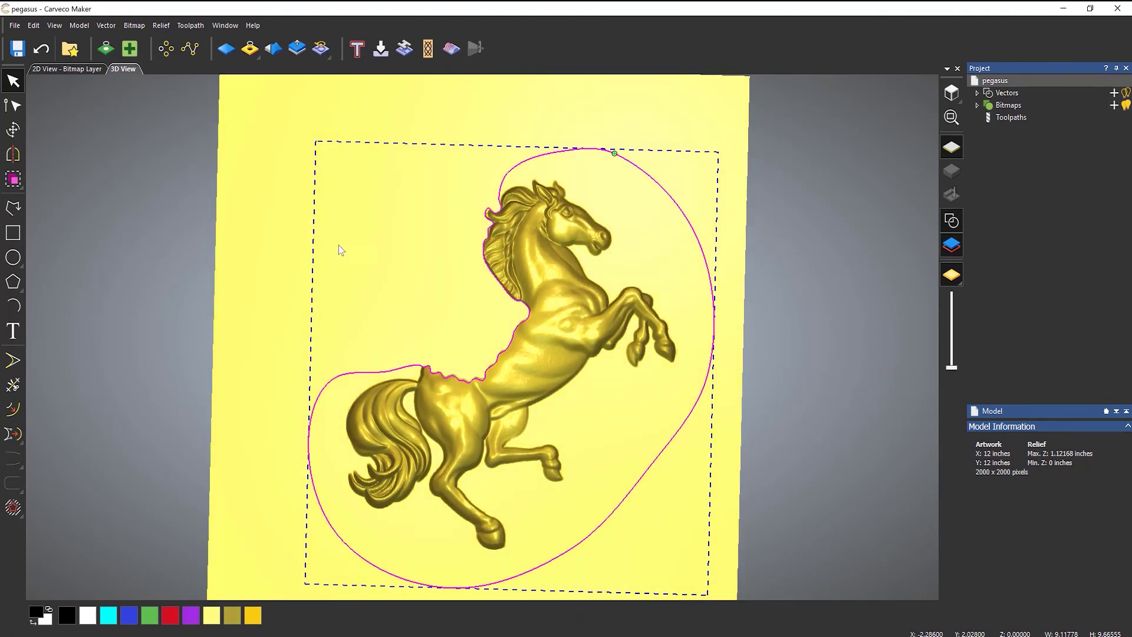